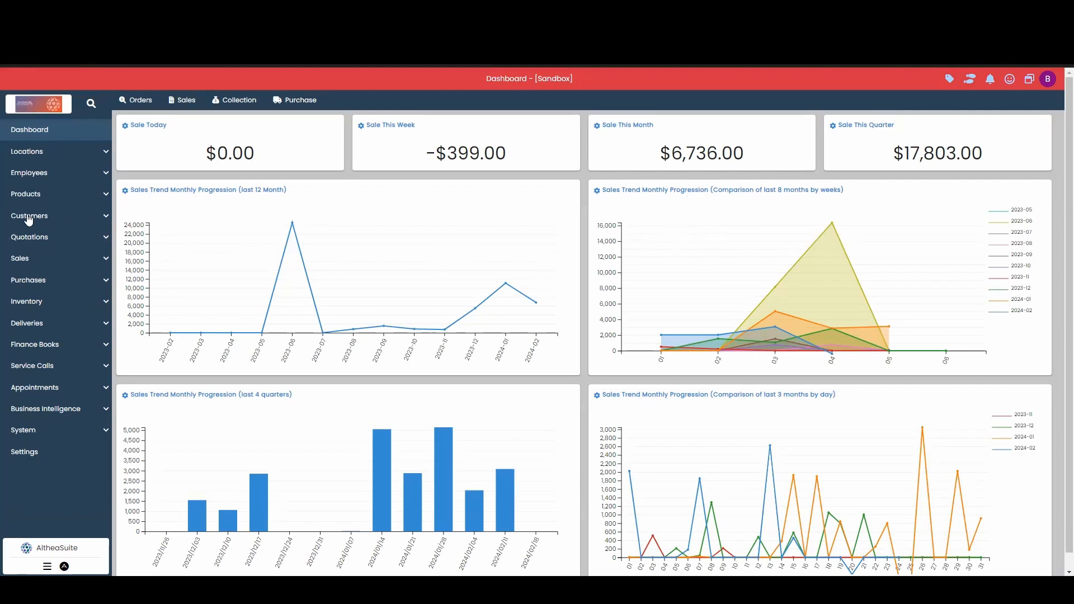
Start a new customer record from the customer list and enter the customer's name.
left_click(31, 218)
left_click(59, 238)
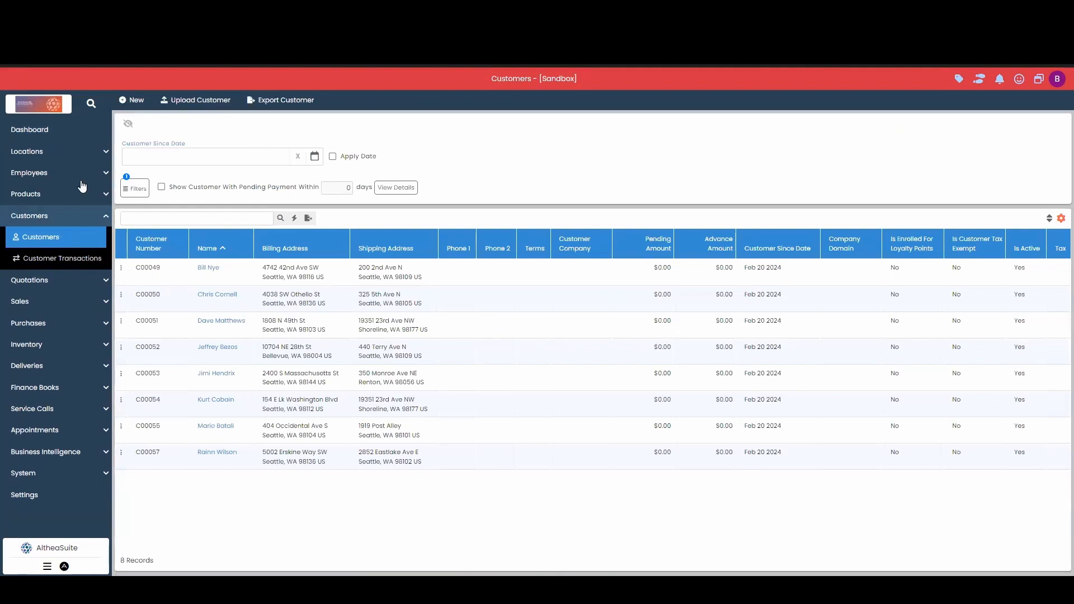
left_click(136, 100)
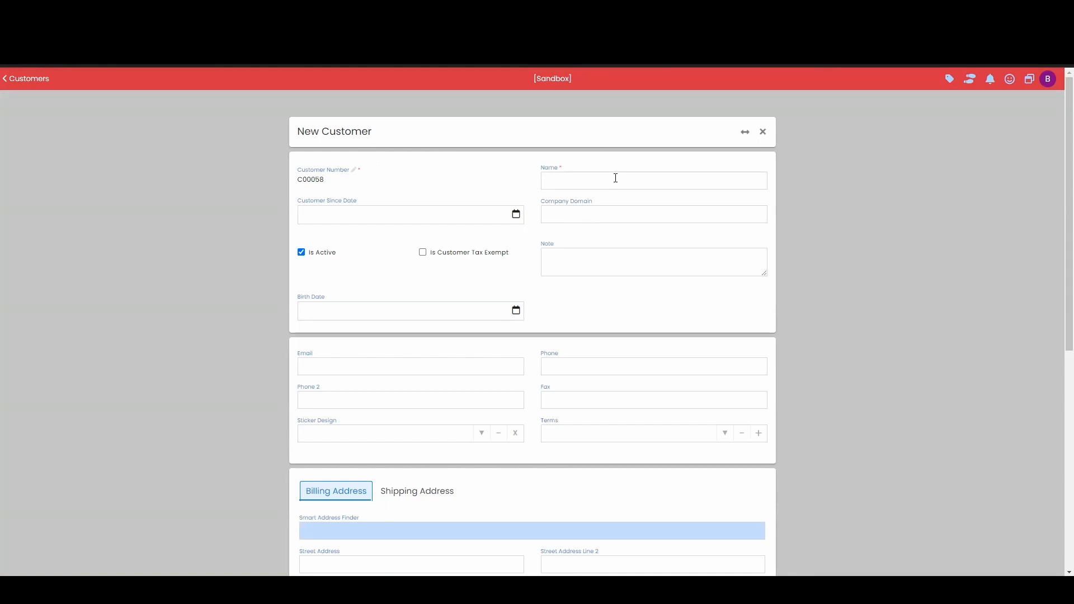
left_click(587, 177)
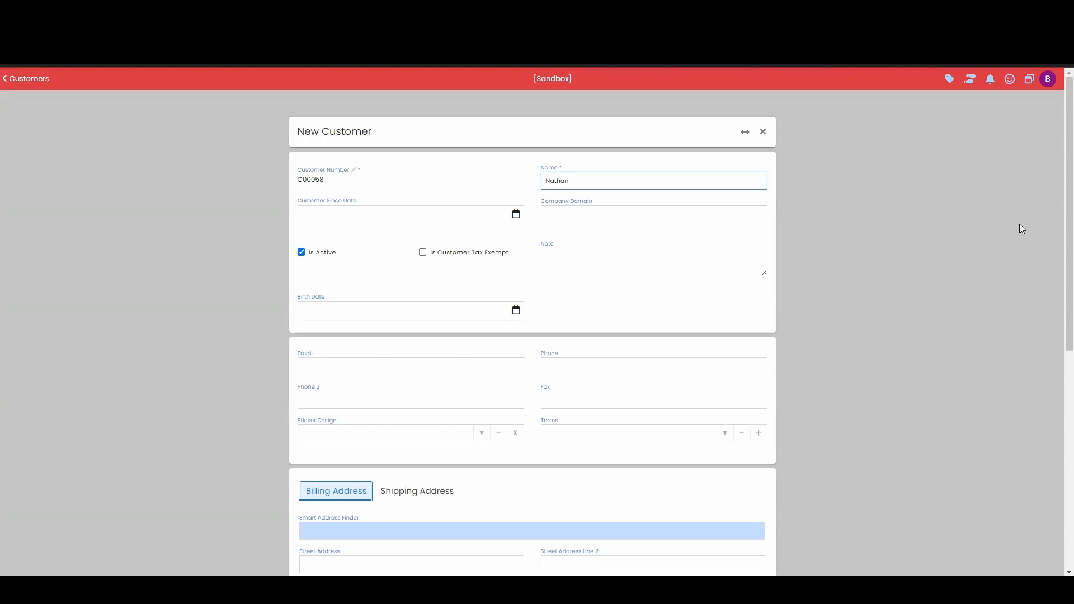
left_click(391, 235)
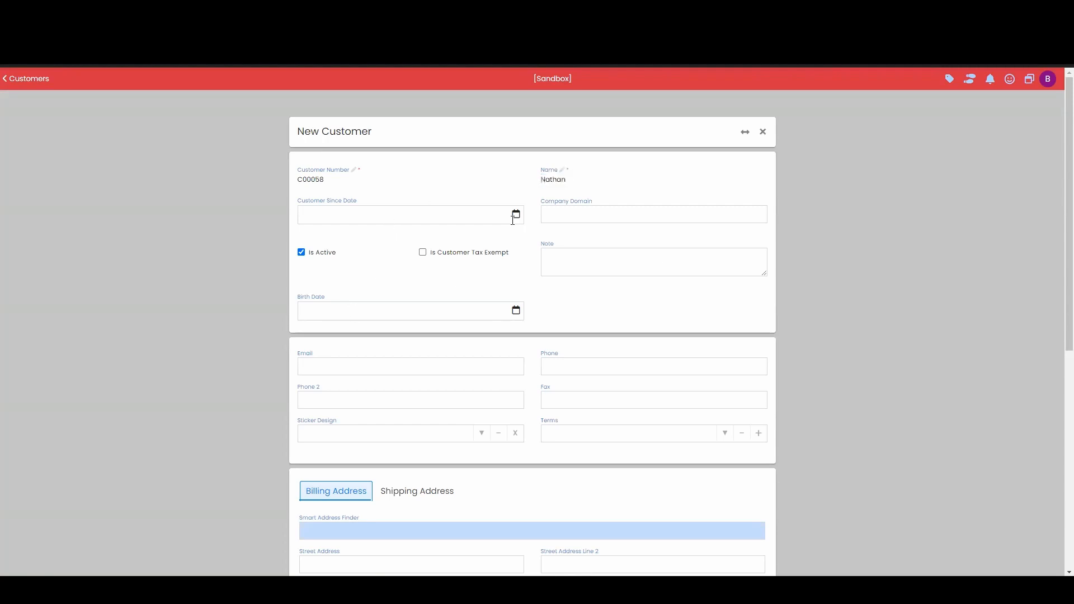
Try marking the customer as tax exempt with Tax Exempt as the exempted tax, and clear the exemption again.
left_click(424, 253)
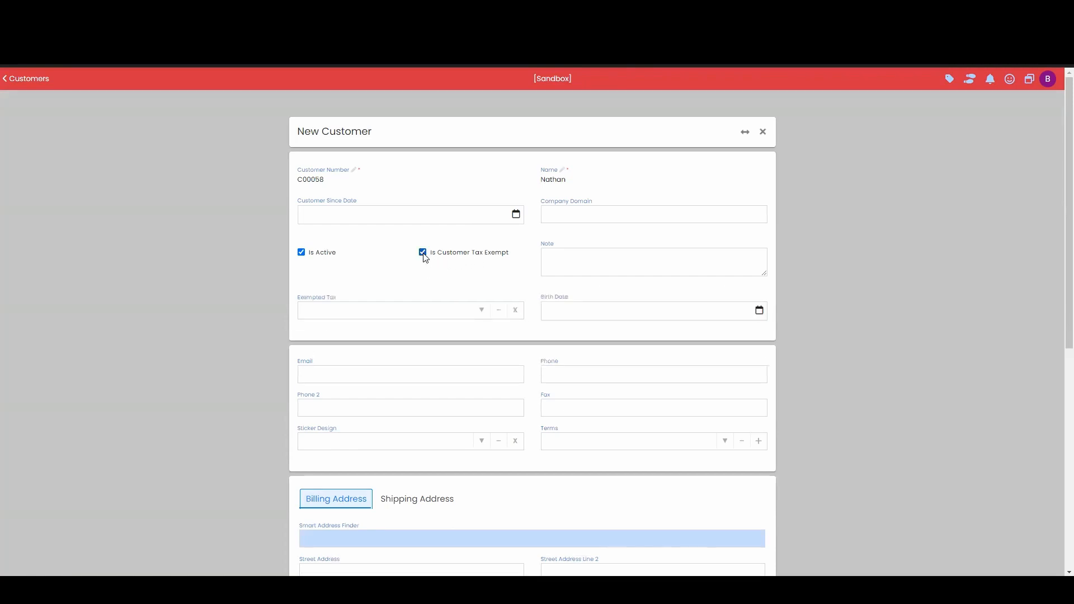
left_click(483, 311)
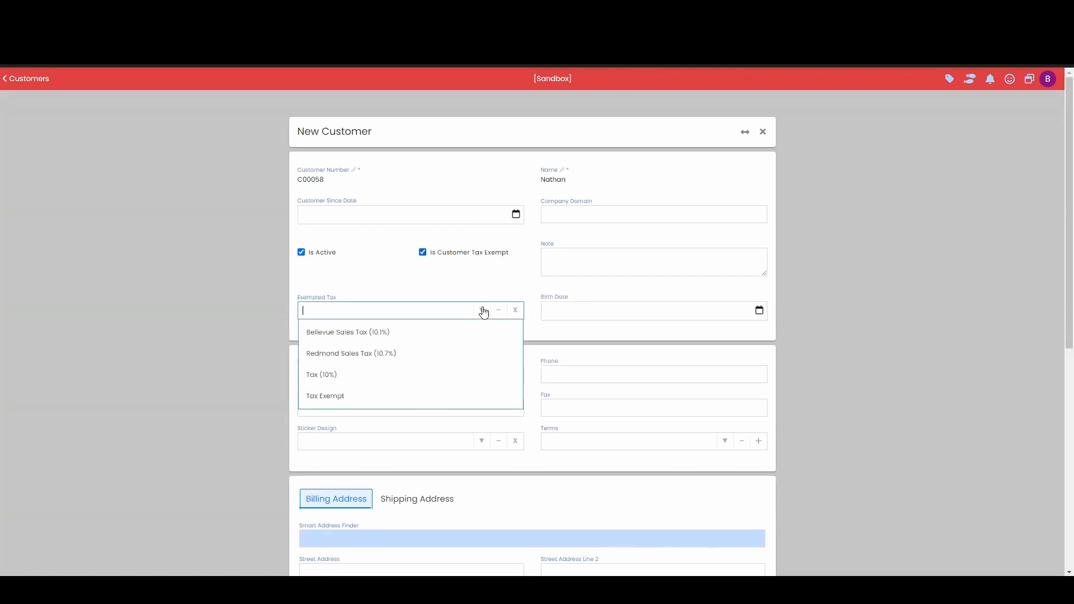
left_click(382, 399)
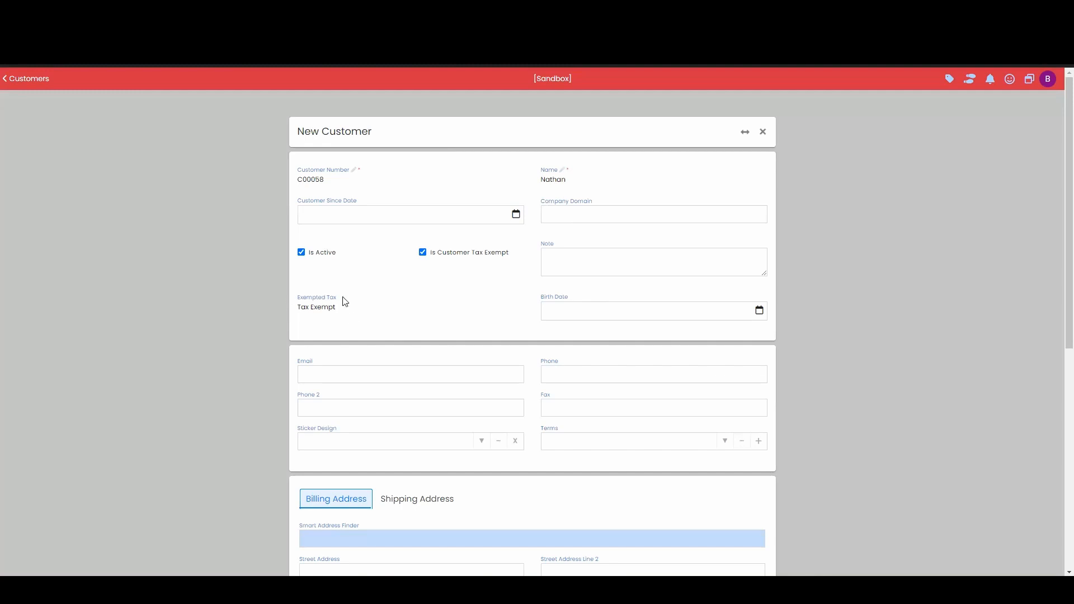
left_click(363, 310)
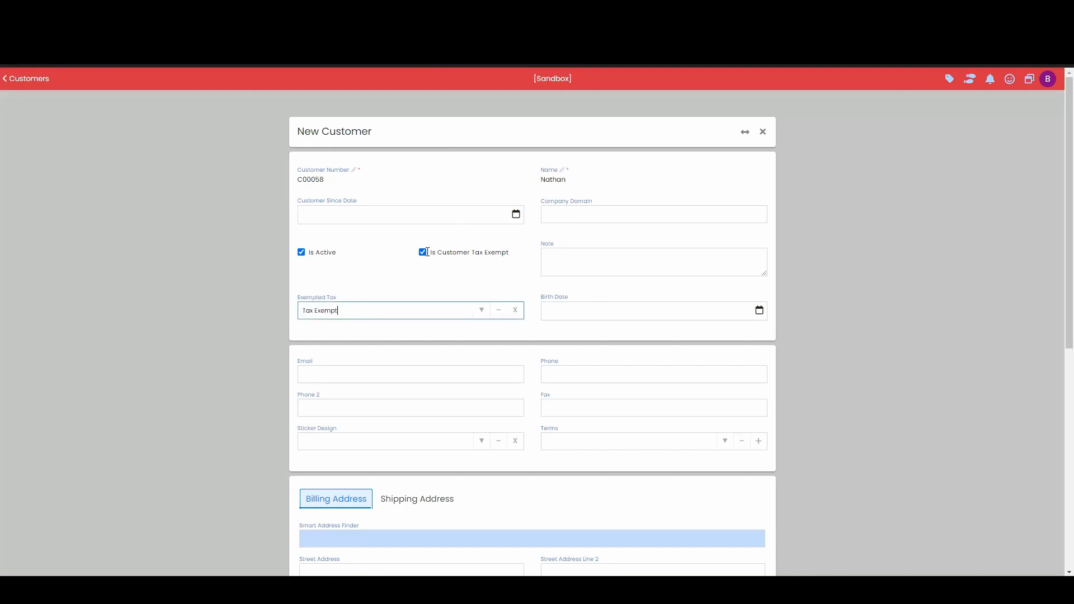
left_click(423, 252)
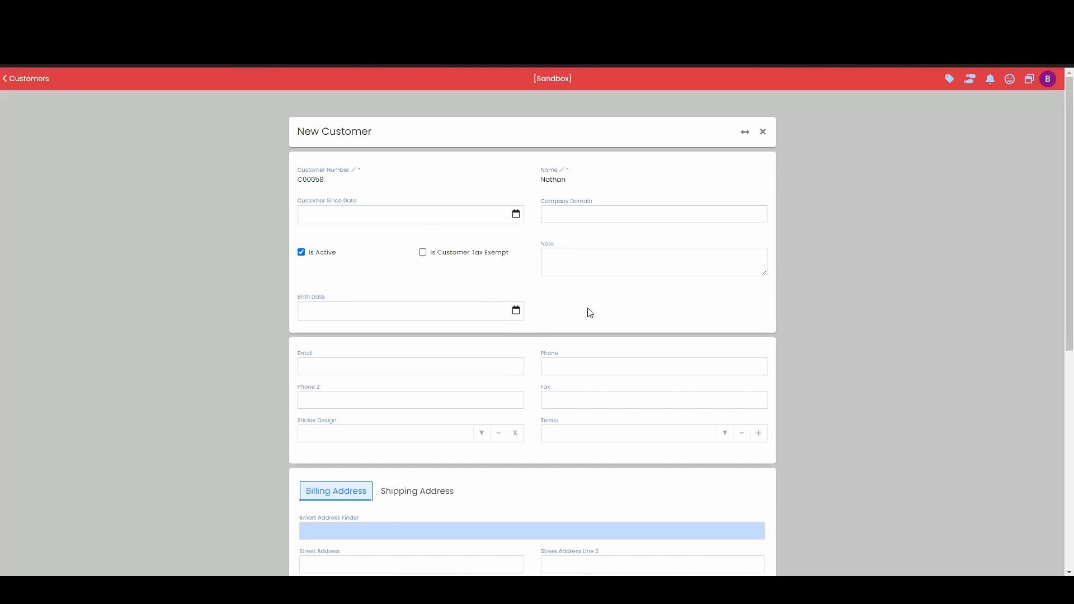
Examine the customer's contact fields and the form for adding new terms, closing it without creating any.
scroll(587, 306, "down", 2)
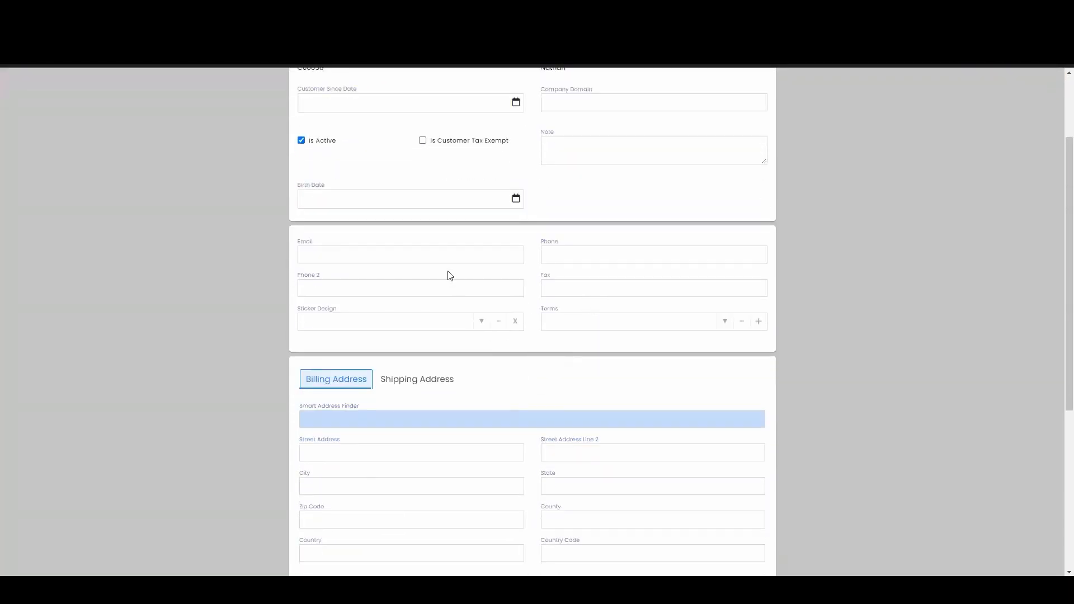
left_click(361, 258)
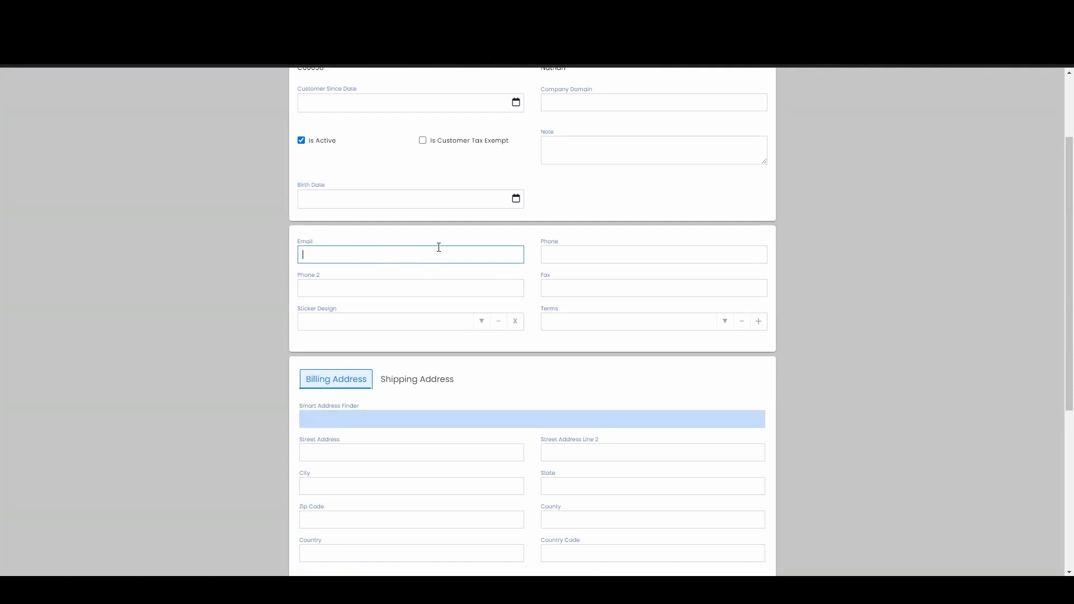
left_click(561, 254)
left_click(439, 289)
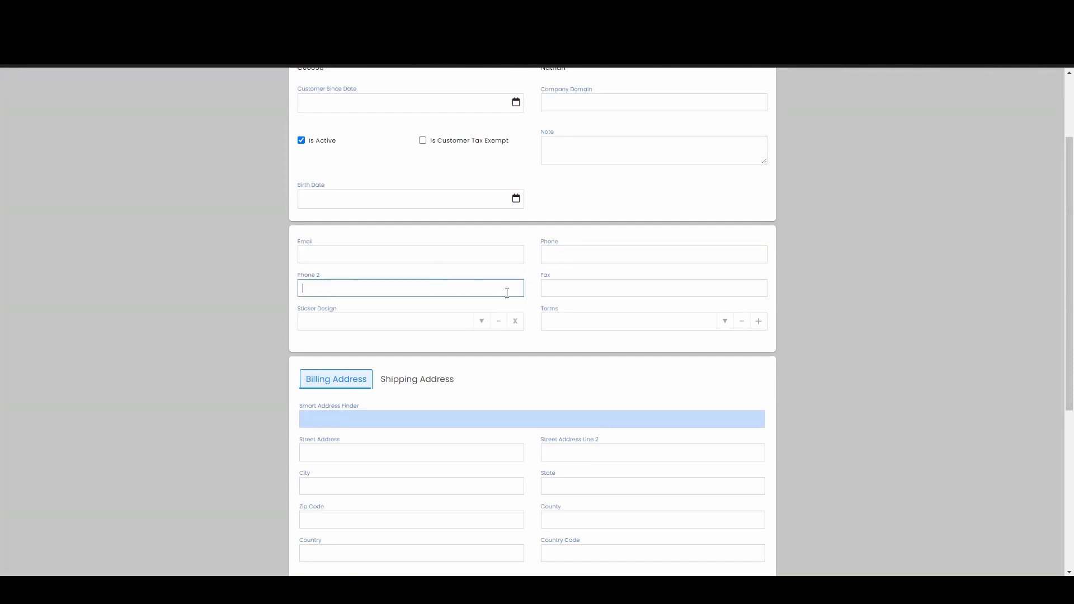
left_click(648, 320)
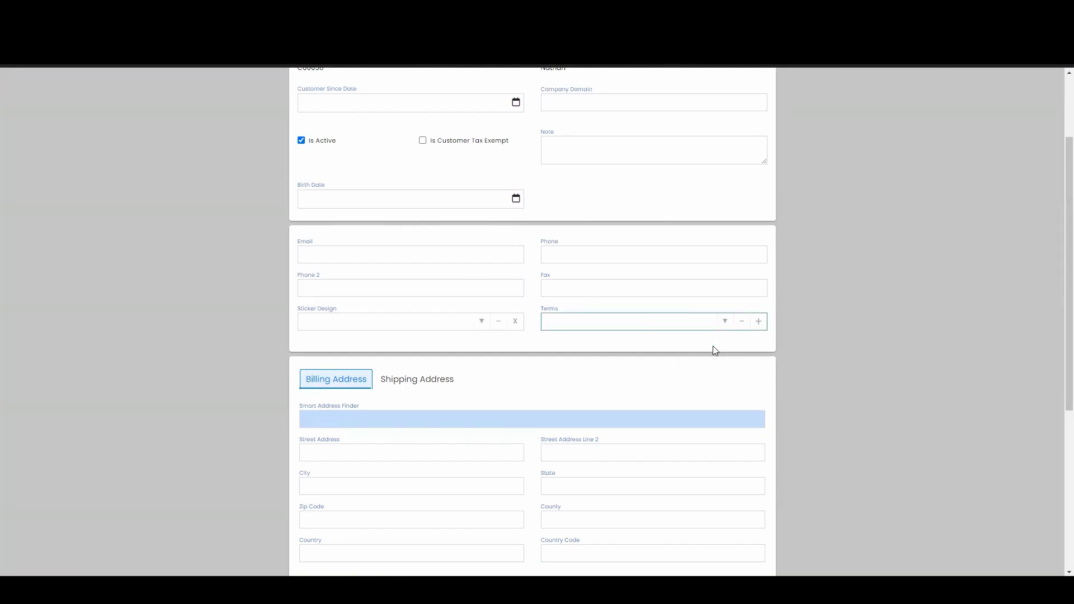
left_click(753, 344)
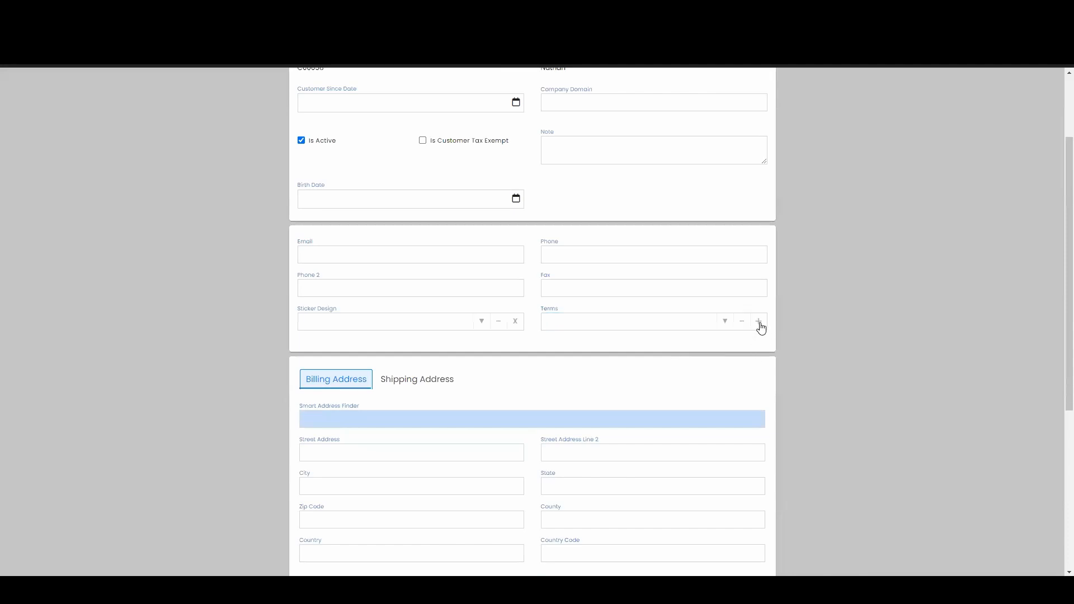
left_click(759, 323)
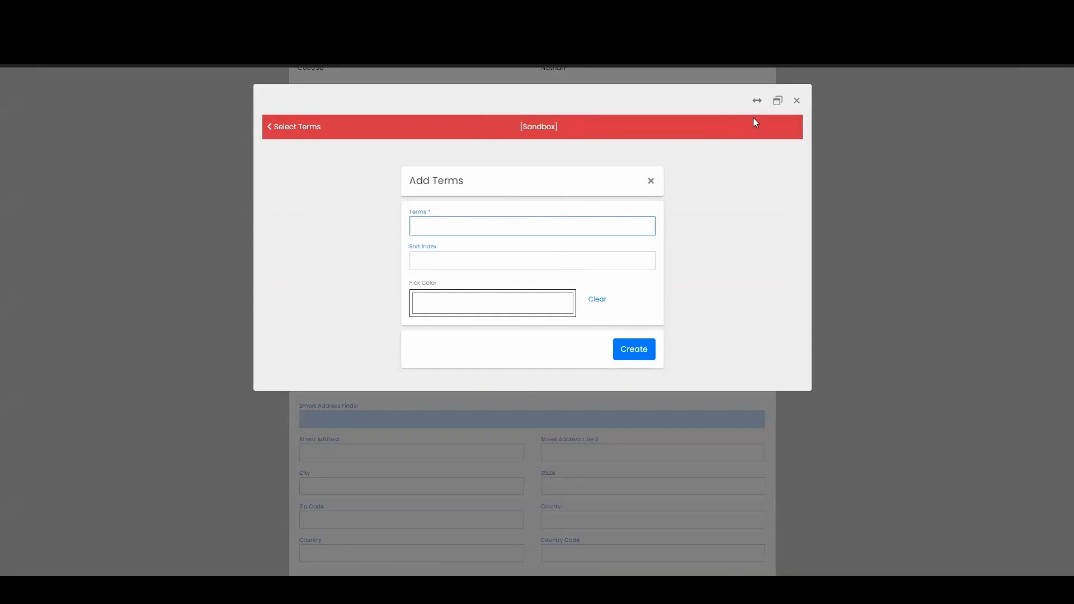
left_click(796, 101)
left_click(797, 100)
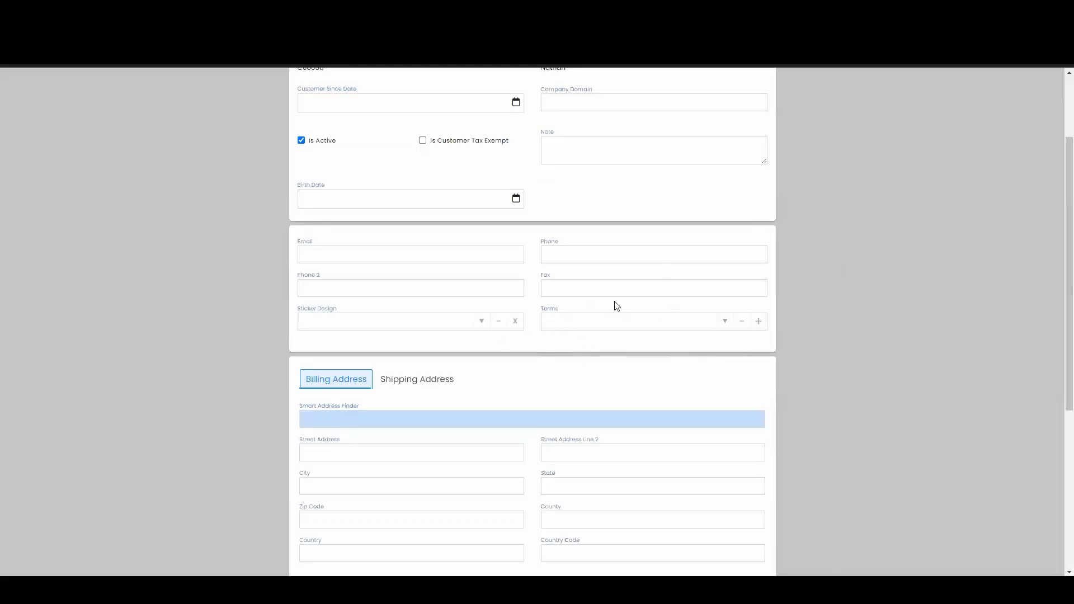
Fill in the customer's billing address from a Smart Address Finder suggestion.
scroll(446, 253, "down", 4)
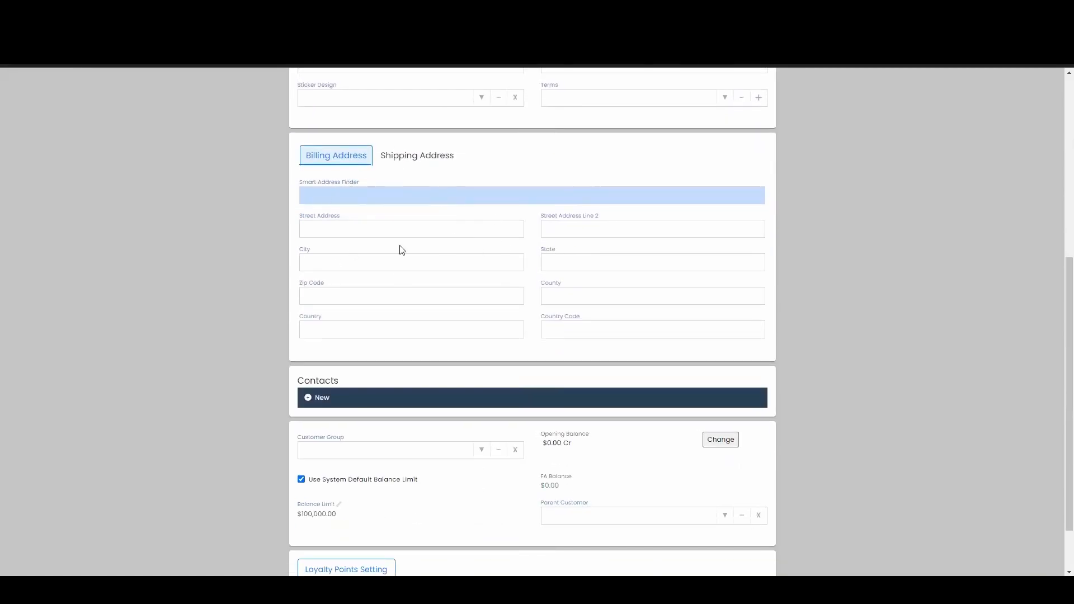
left_click(431, 161)
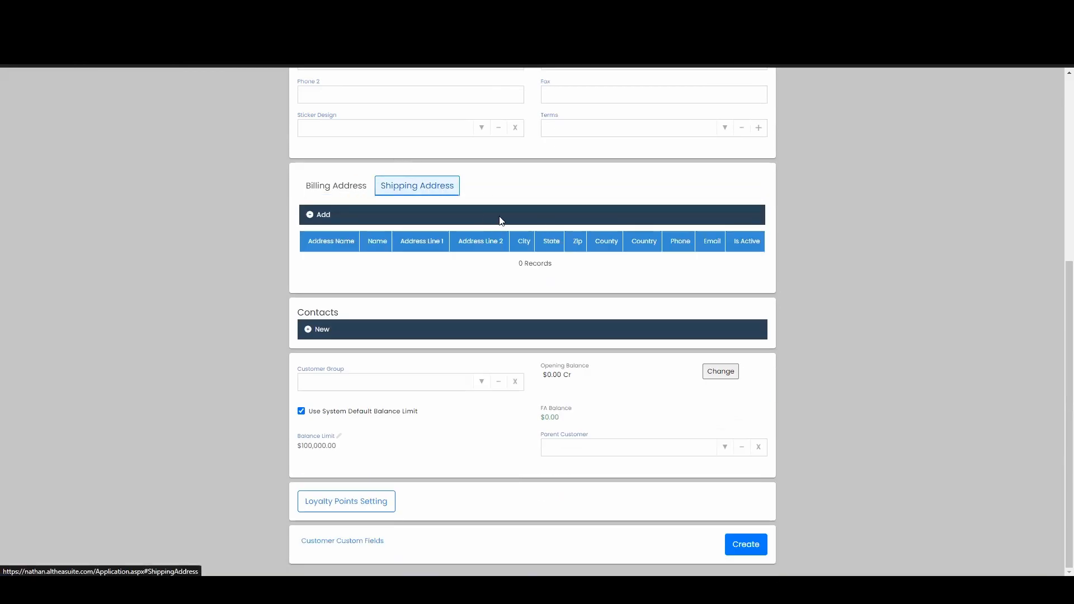
left_click(337, 189)
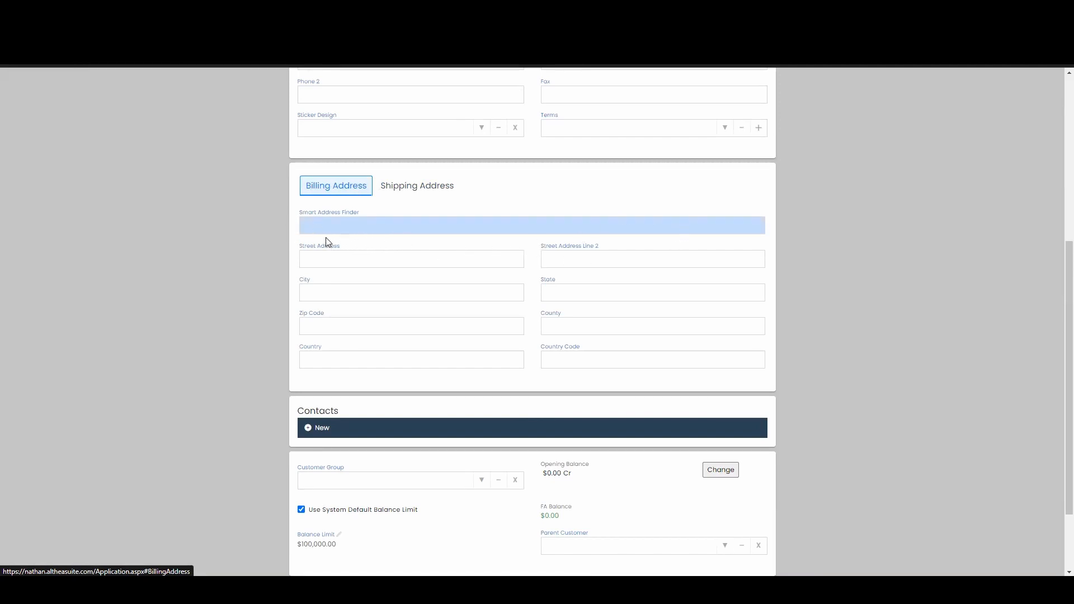
left_click(335, 226)
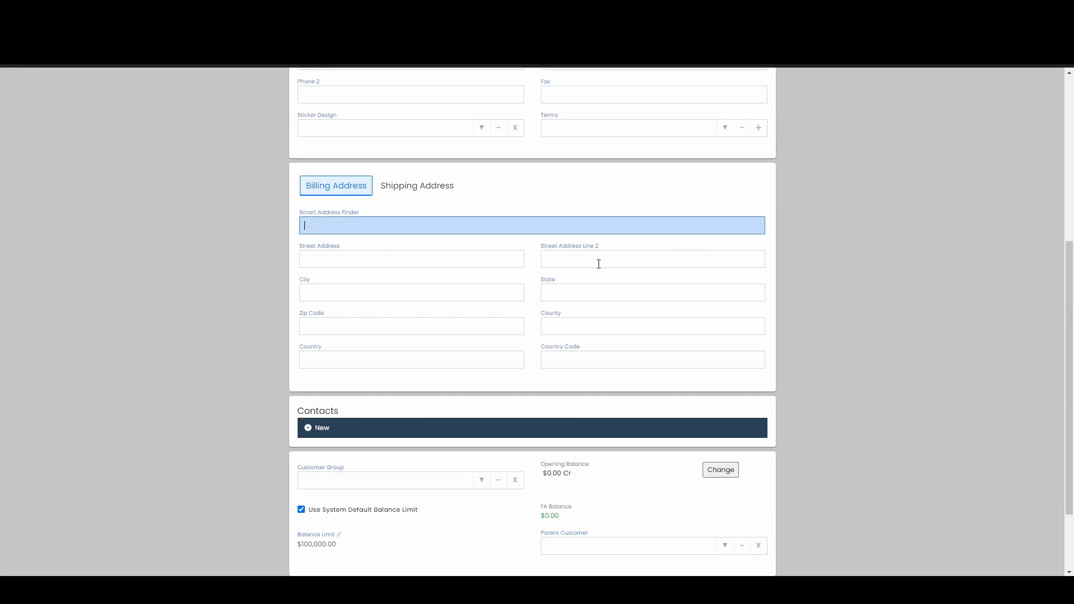
type("16191")
left_click(407, 246)
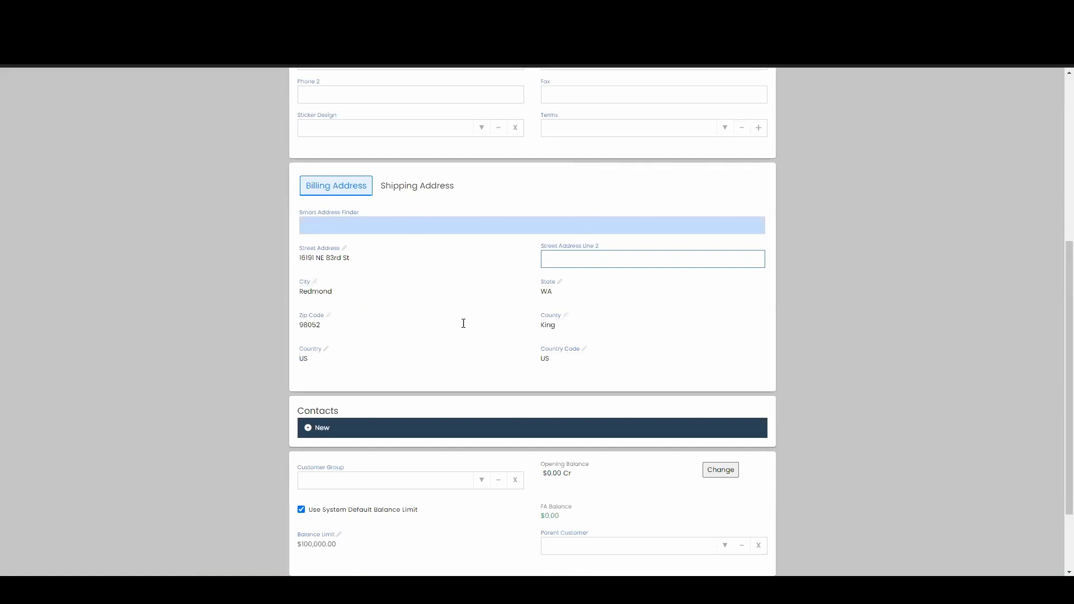
left_click(538, 231)
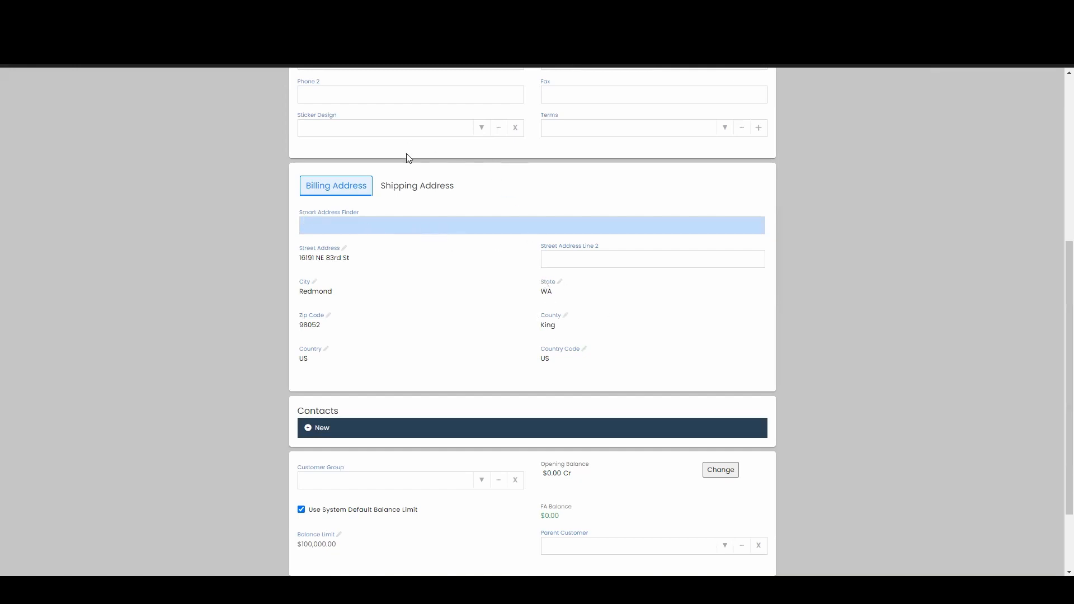
Open the form for adding a shipping address and examine its address fields.
left_click(412, 192)
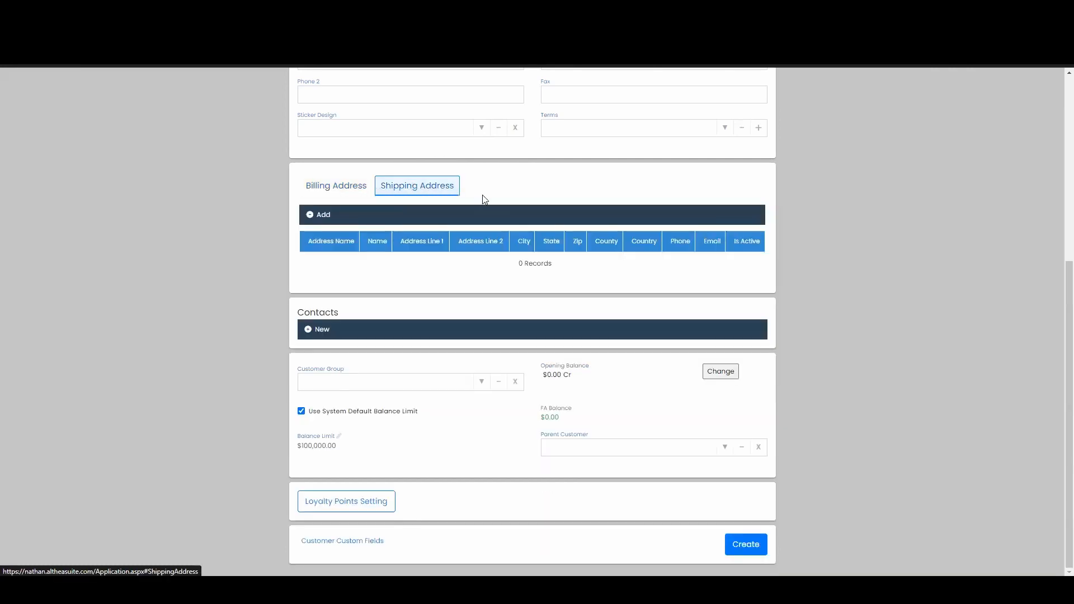
left_click(320, 216)
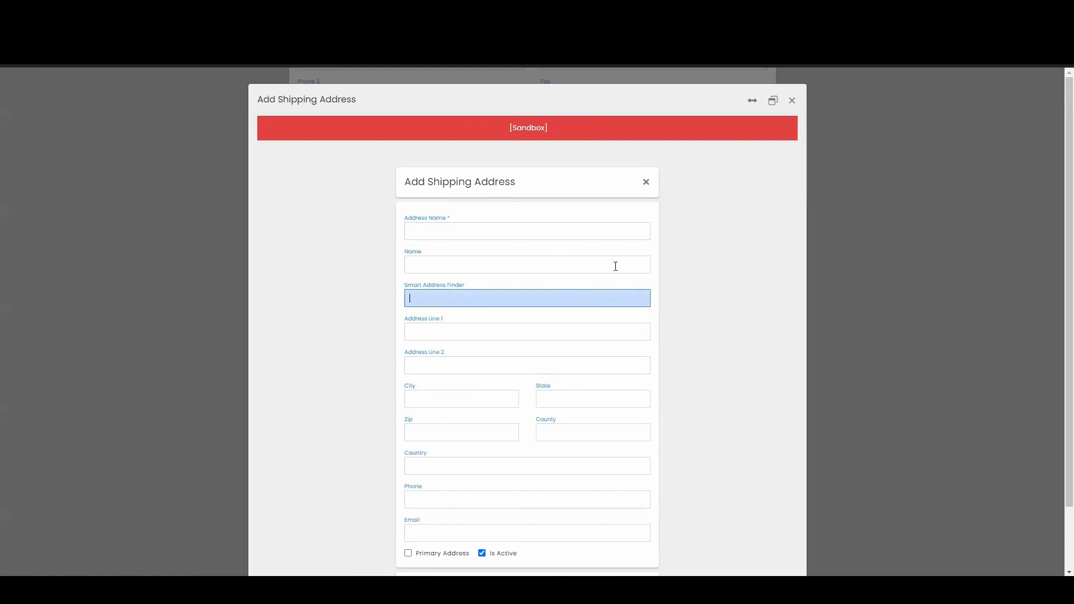
scroll(441, 258, "down", 1)
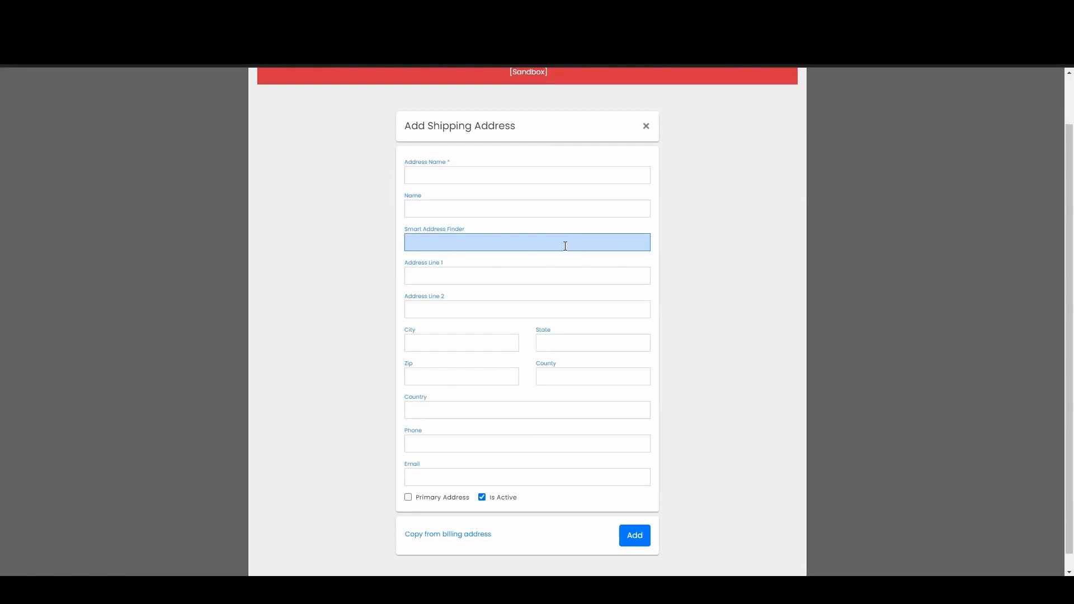
left_click(449, 277)
left_click(446, 308)
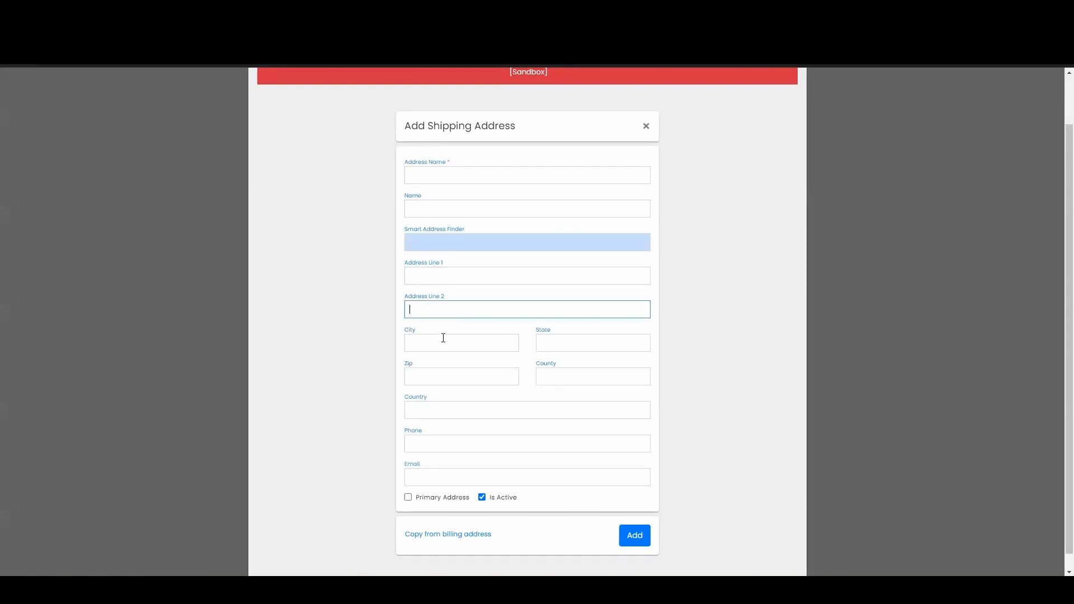
left_click(442, 341)
left_click(488, 158)
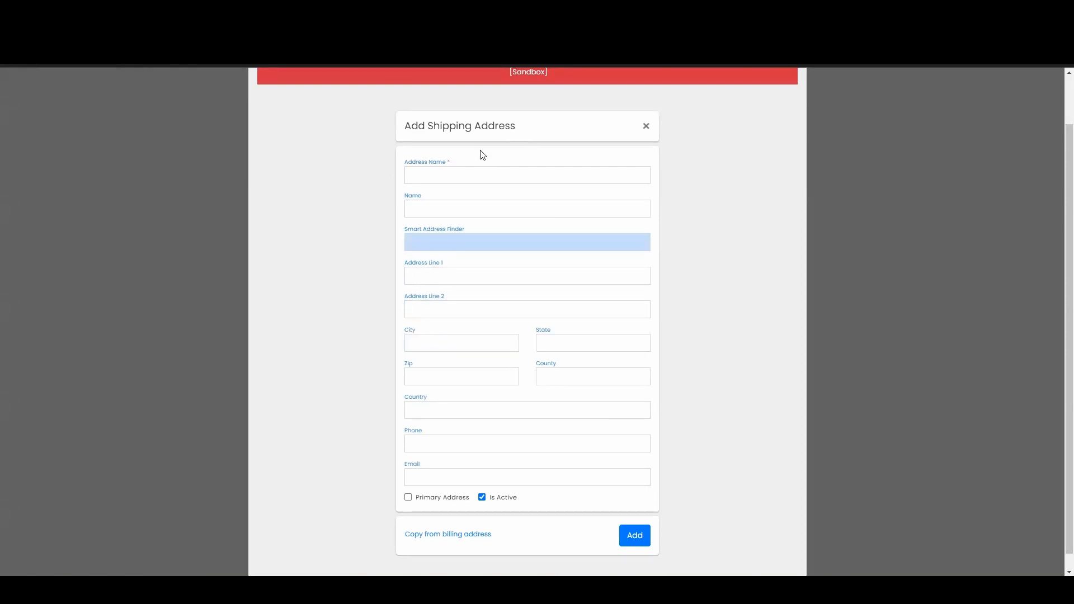
Try an address name for the shipping address, and discard it without adding the address.
left_click(429, 170)
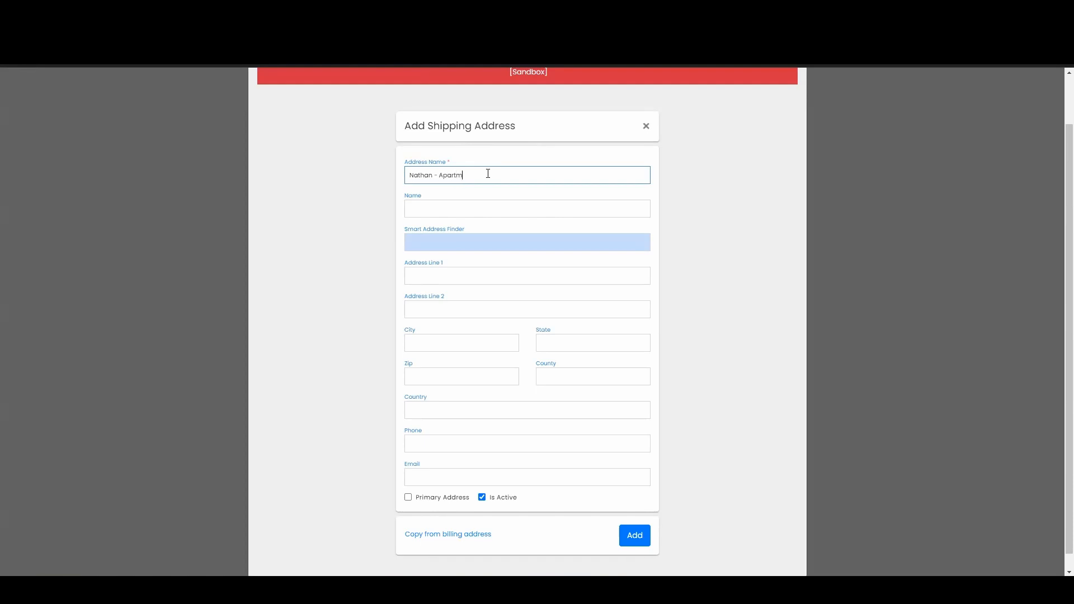
left_click(476, 215)
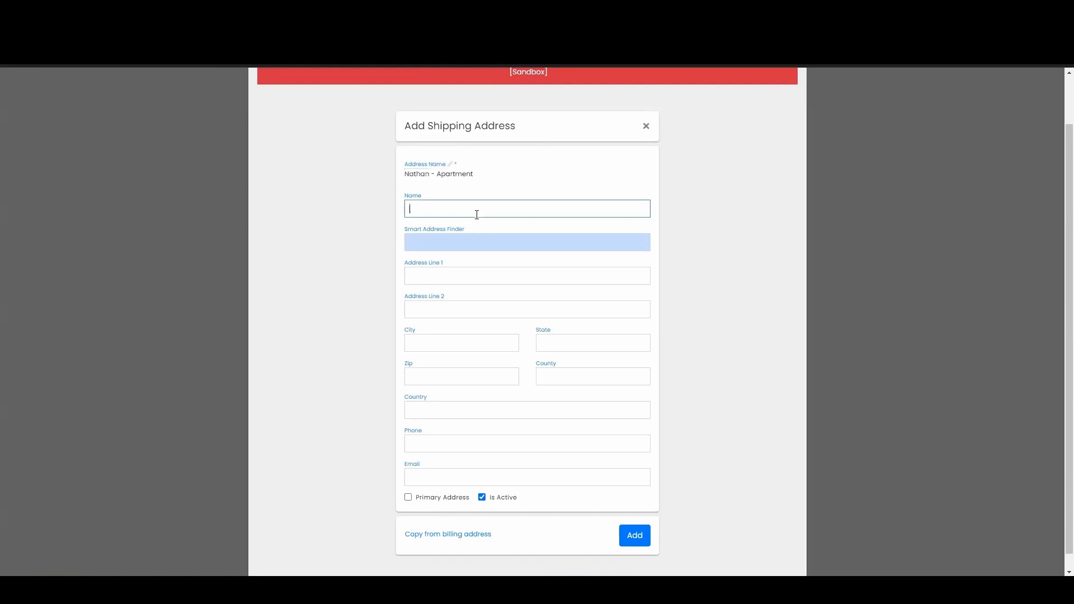
left_click(485, 175)
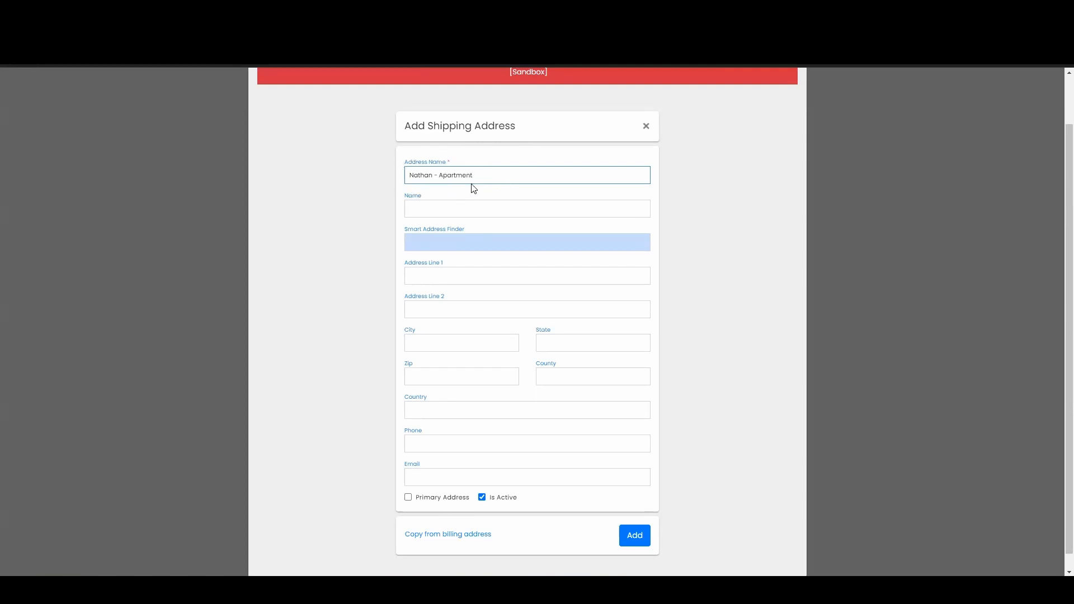
key("ctrl+a")
key("BackSpace")
left_click(295, 170)
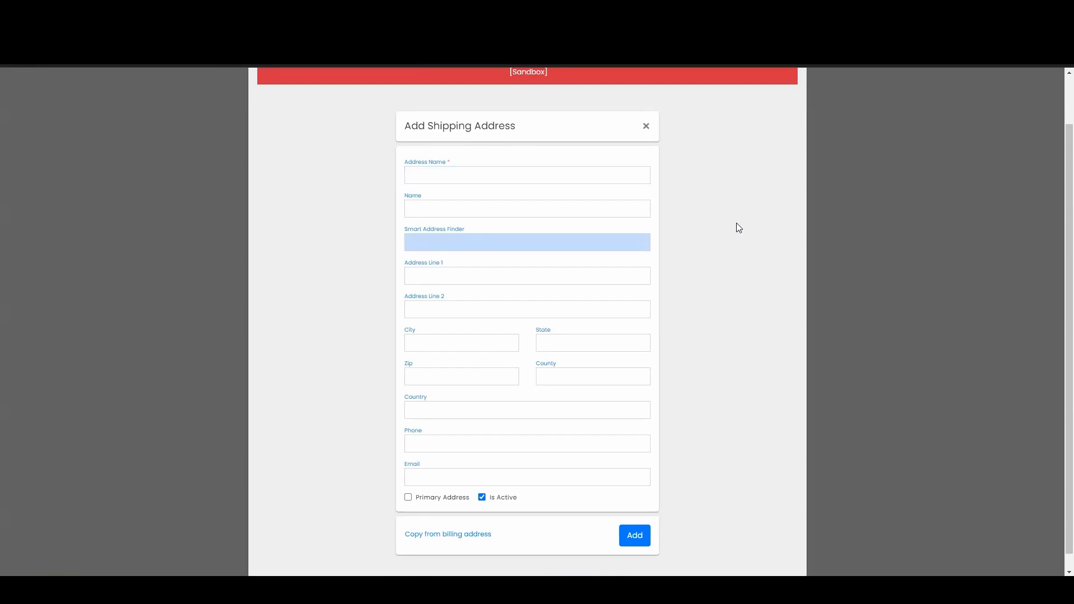
scroll(737, 227, "up", 1)
left_click(794, 99)
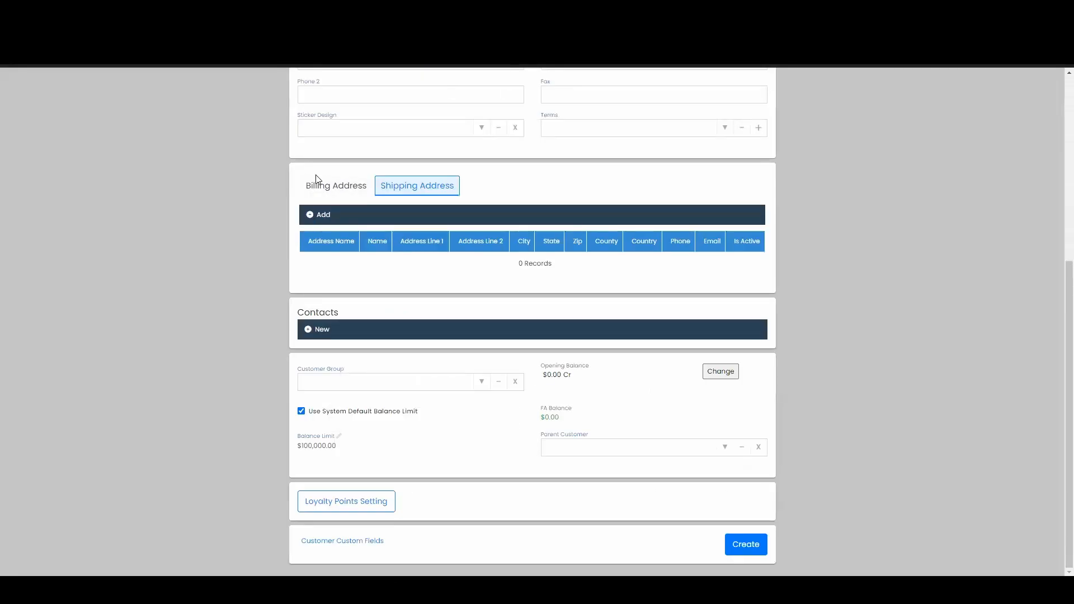
Return to the billing address and look over the contacts, customer group and balance settings.
left_click(321, 186)
scroll(492, 311, "down", 2)
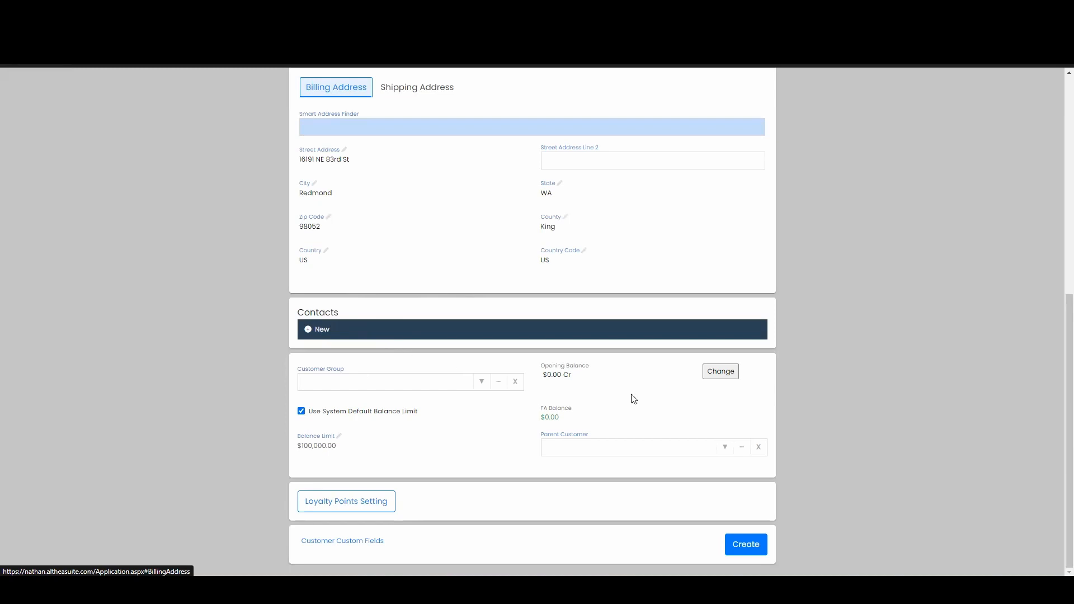
left_click(478, 385)
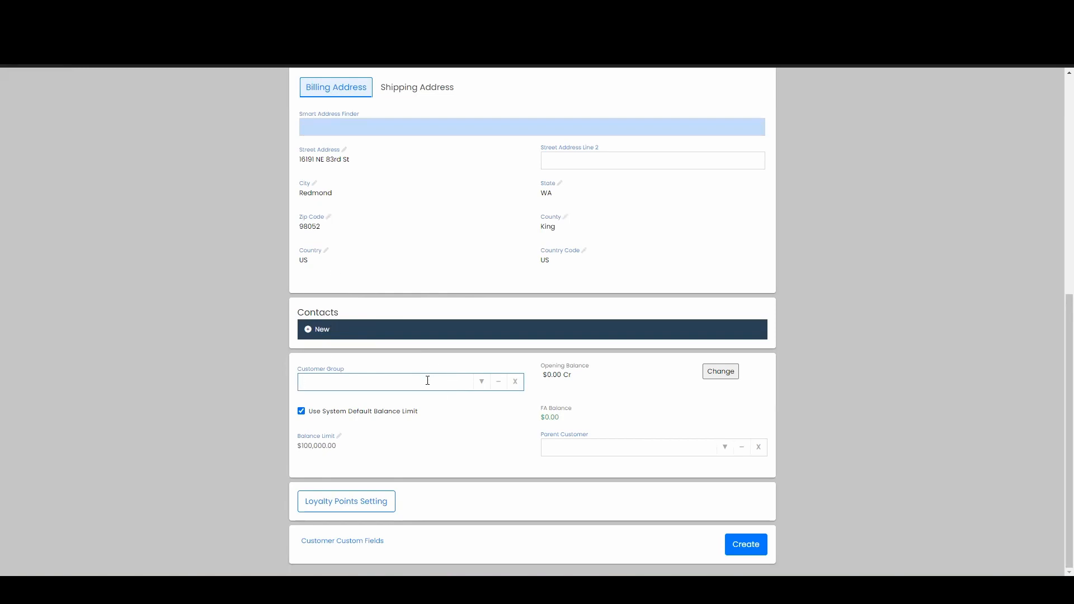
left_click(517, 405)
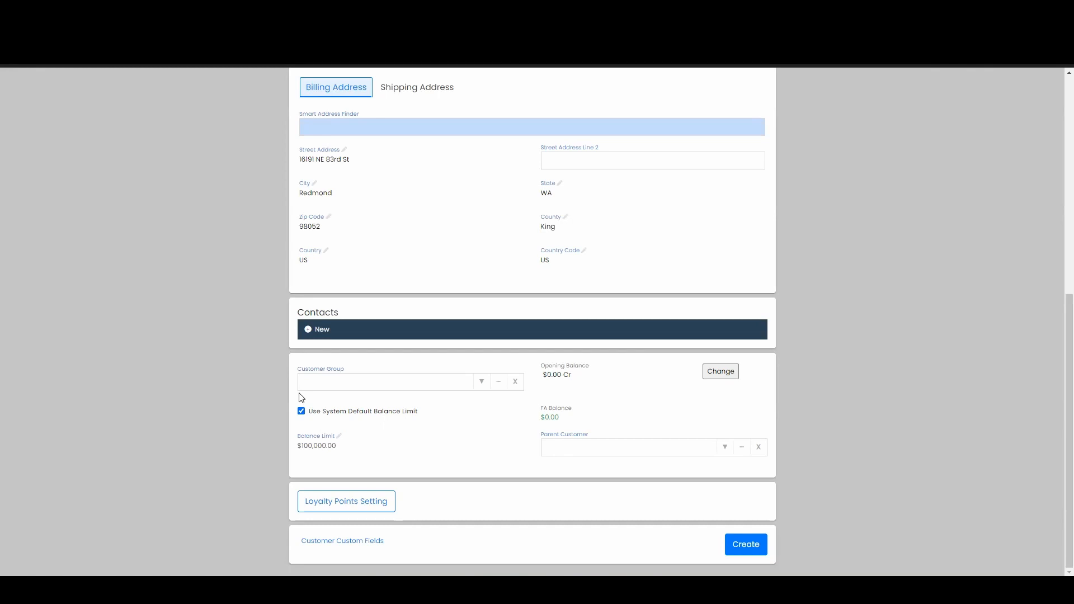
Override the system default balance limit with $15,000 and create the customer record.
left_click(301, 412)
left_click(329, 445)
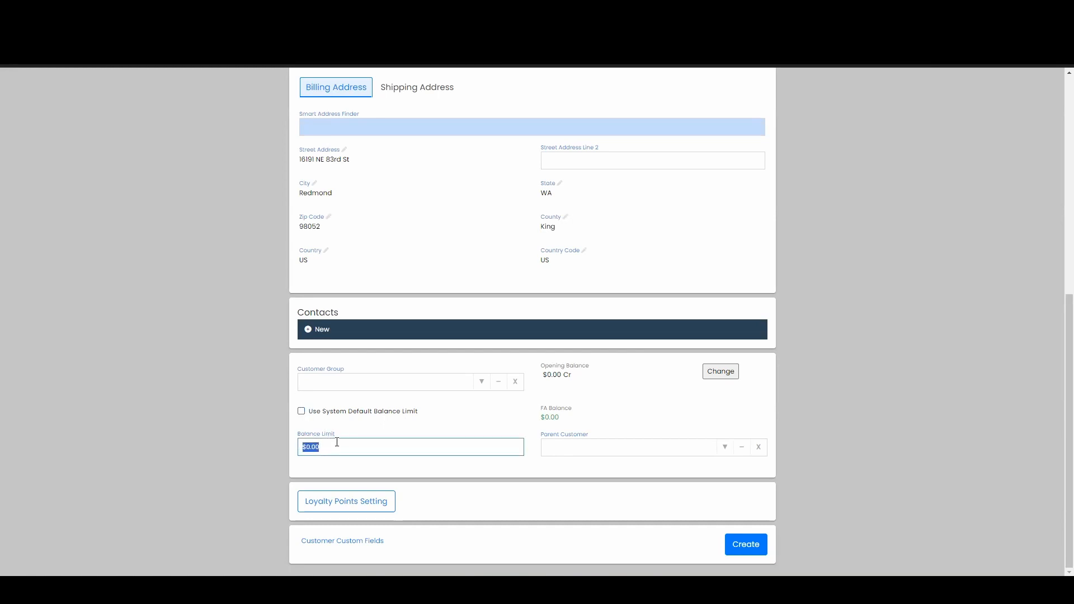
type("15000")
left_click(255, 457)
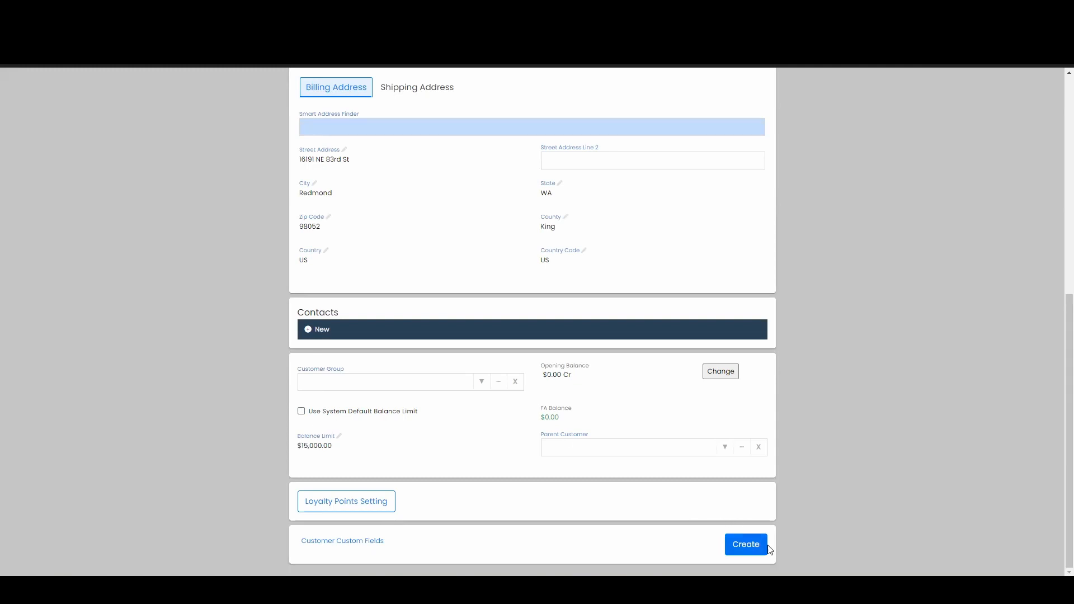
left_click(748, 546)
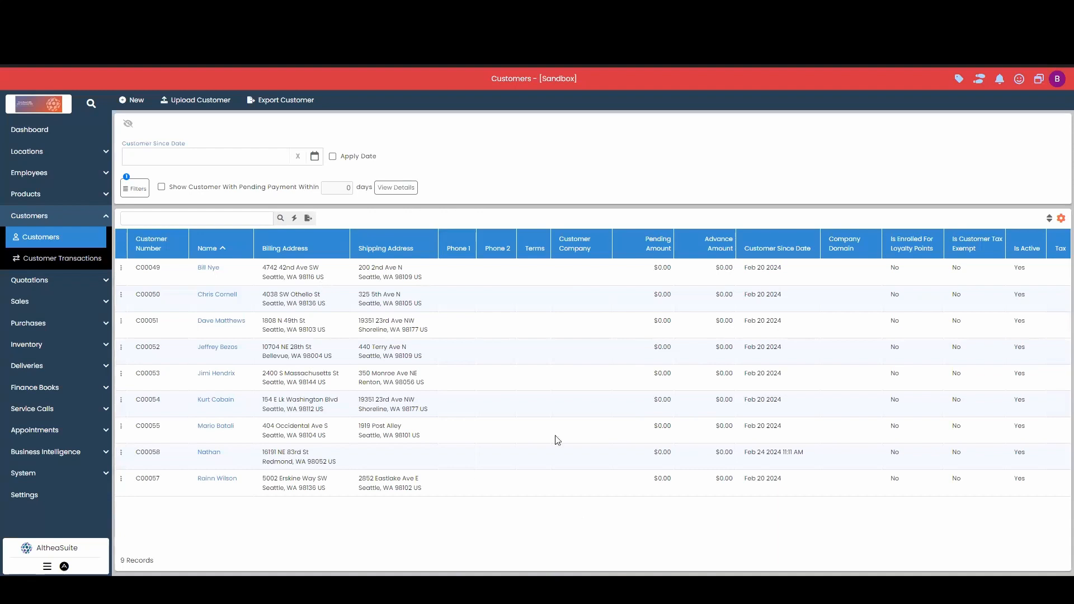
Check the newly created customer's billing address and customer since date in the customer list.
left_click(409, 465)
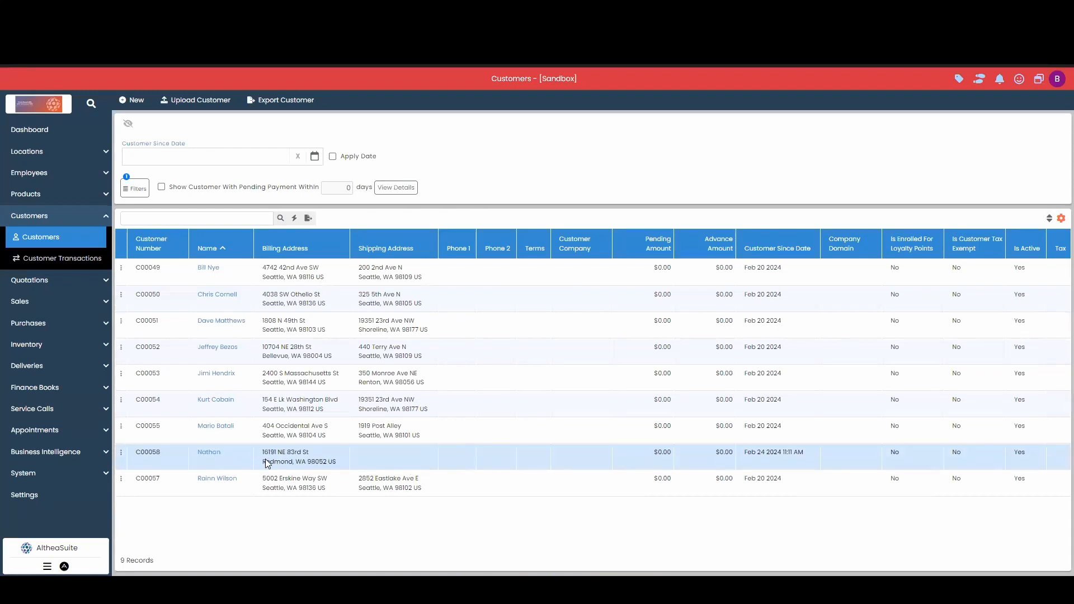
left_click_drag(809, 452, 744, 454)
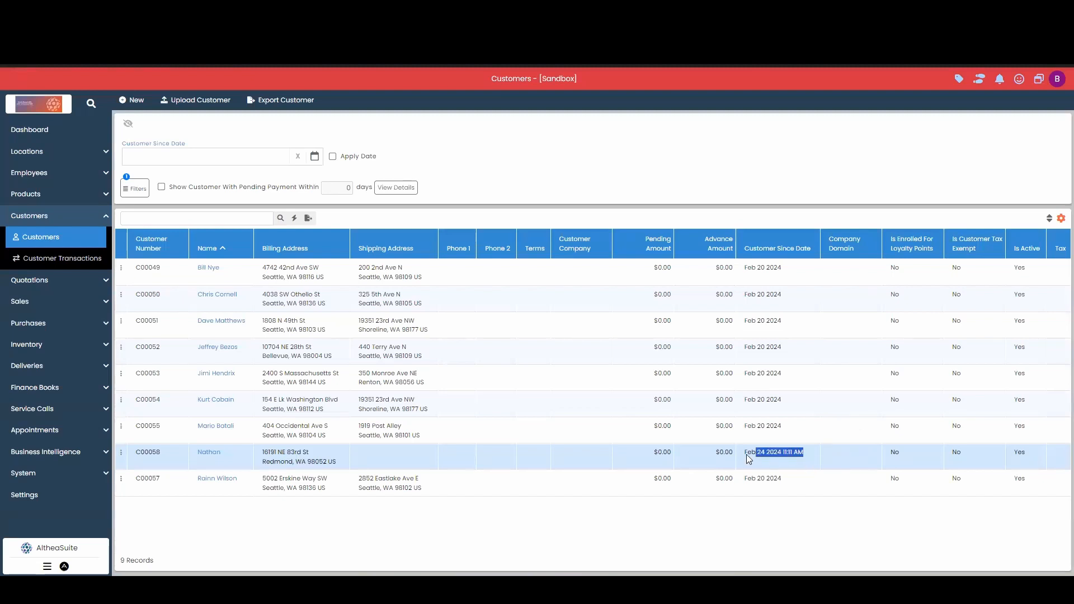
left_click(832, 490)
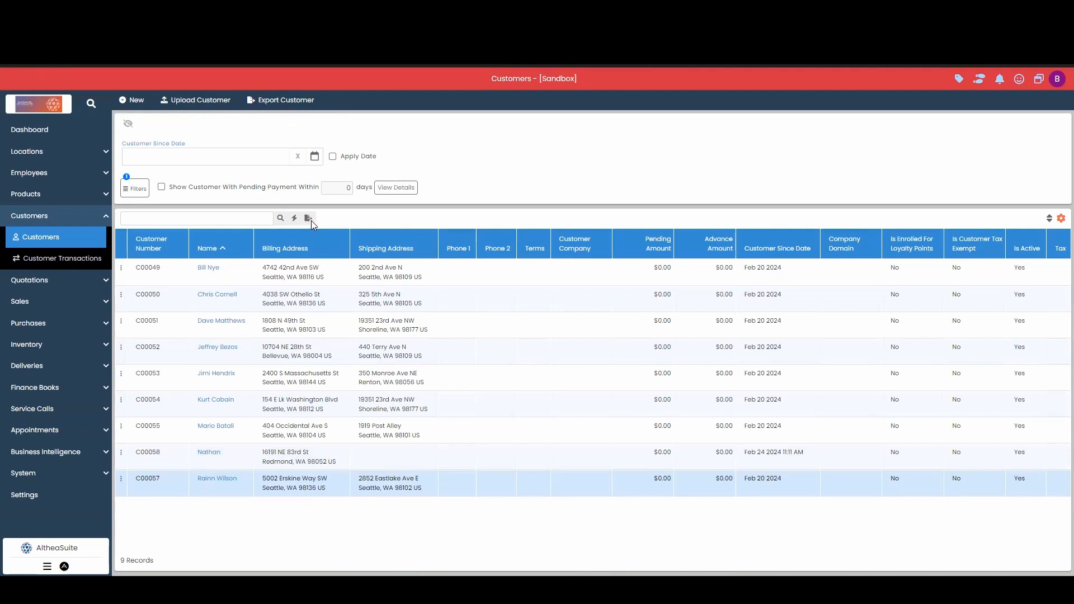
Look over the customer list's search field, and return to the dashboard.
left_click(239, 215)
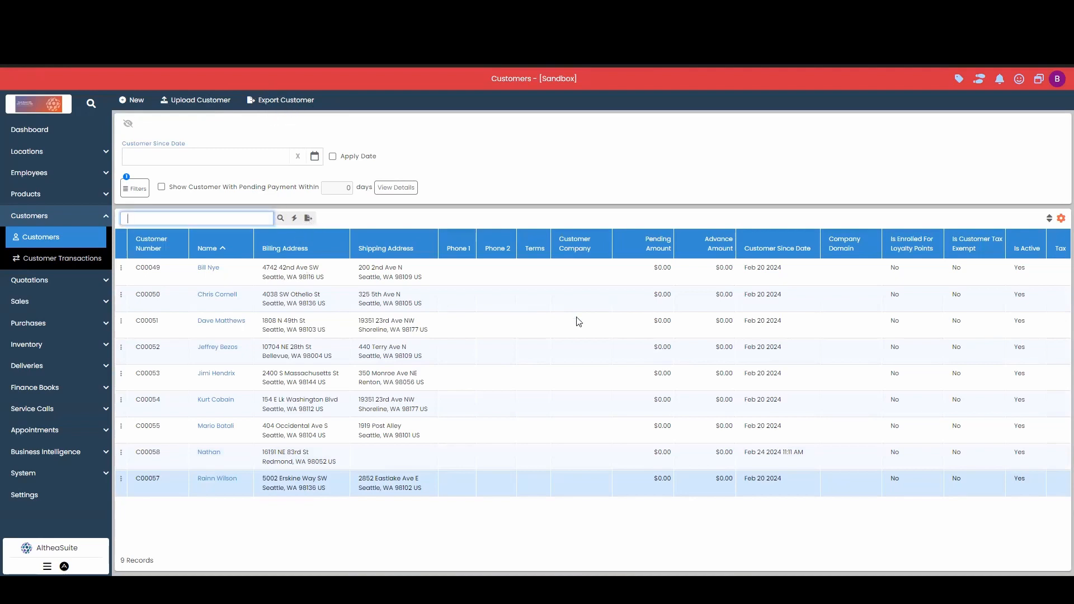
left_click(546, 338)
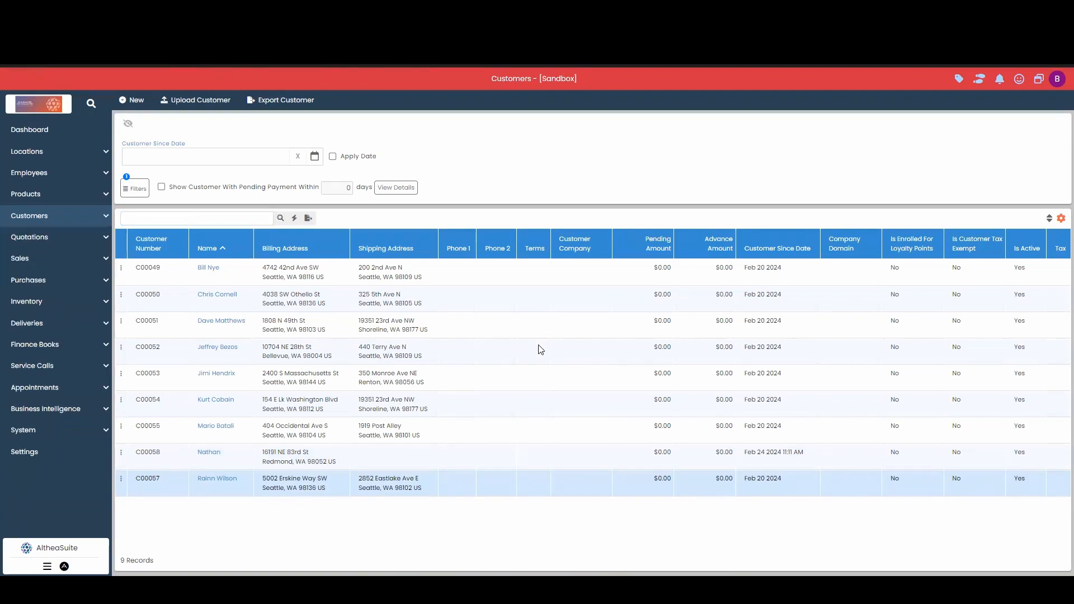
left_click(47, 135)
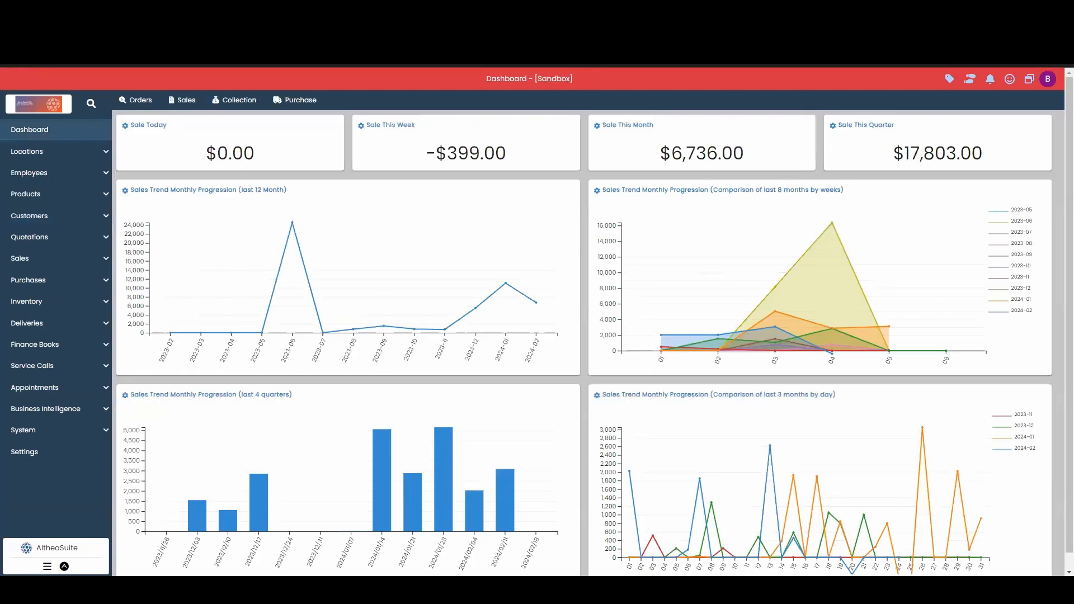